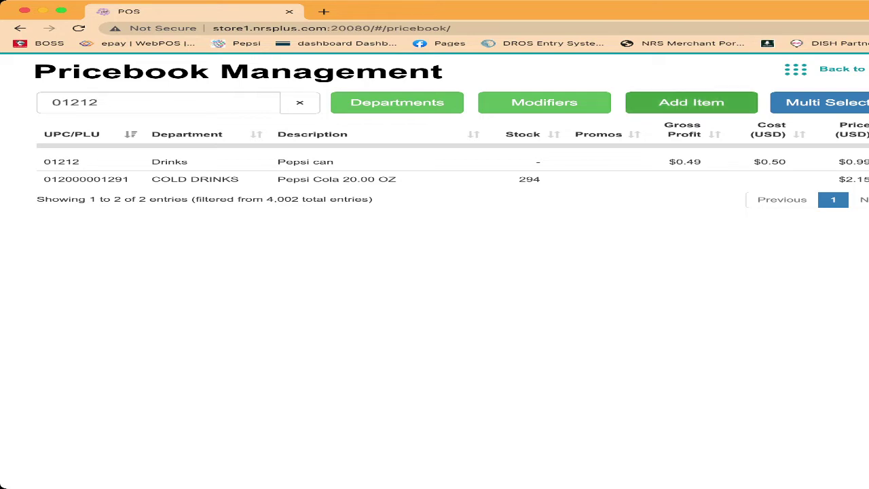
Step: Look up UPC 1212 as a pricebook item, change its description to "Pepsi can 12oz" and save it
click(691, 102)
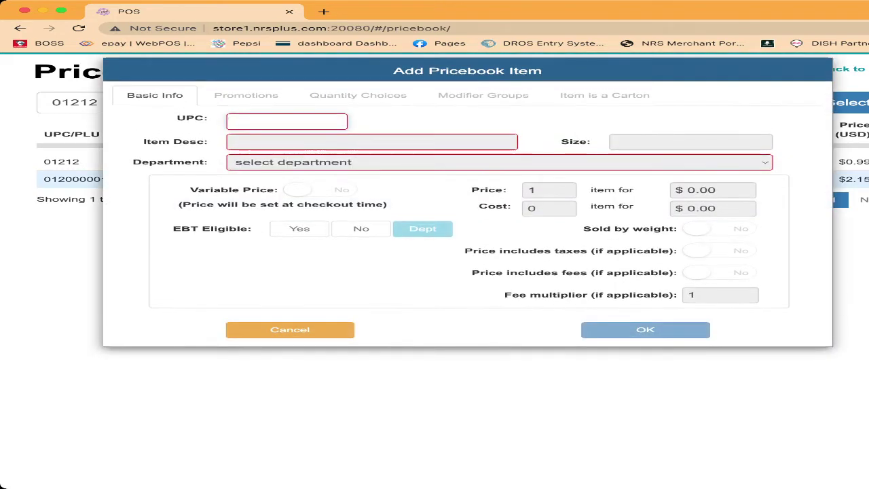
text(1212)
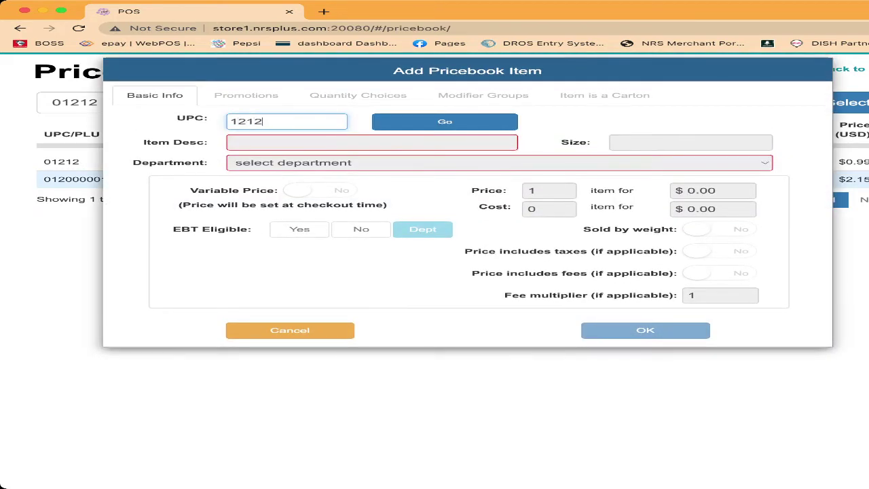
click(445, 121)
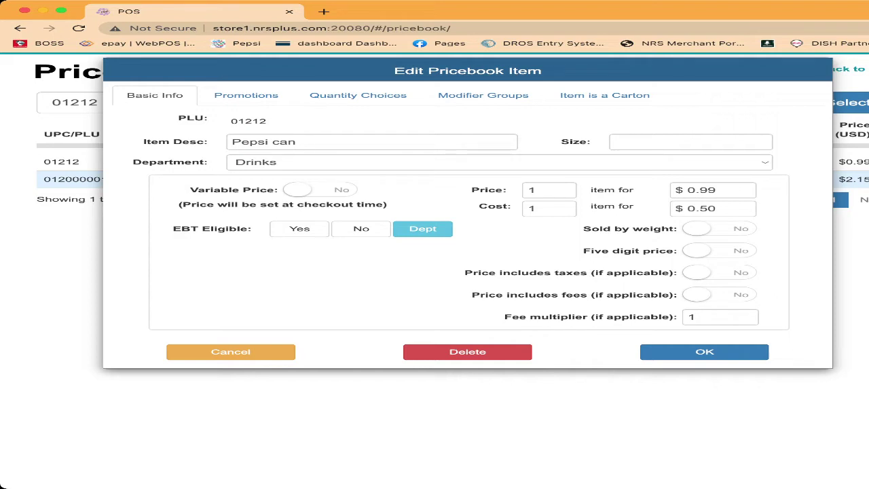
click(296, 142)
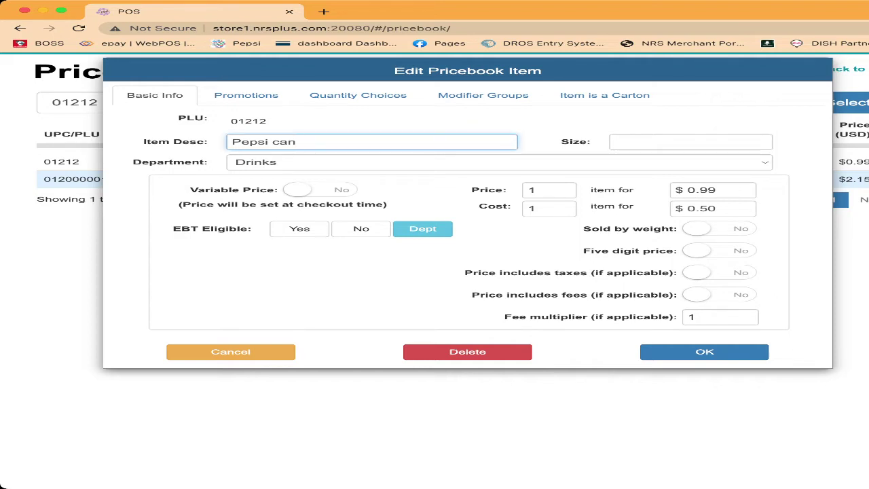
text(12oz)
click(704, 352)
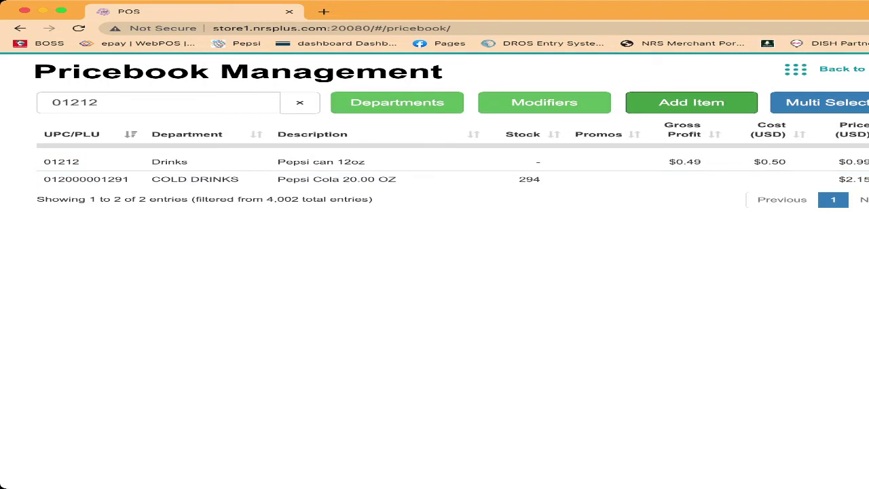
Step: Look up UPC 1213 through a new pricebook item entry and save the Pepsi 6-pack item
click(691, 102)
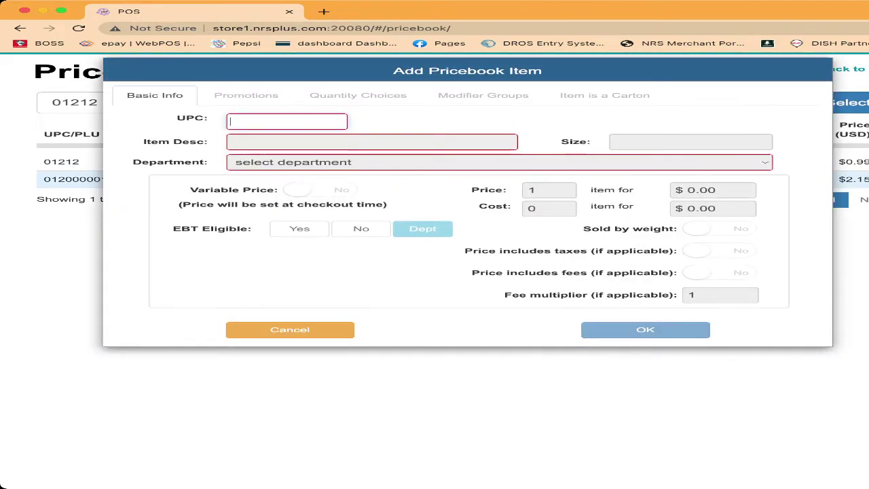
text(1213)
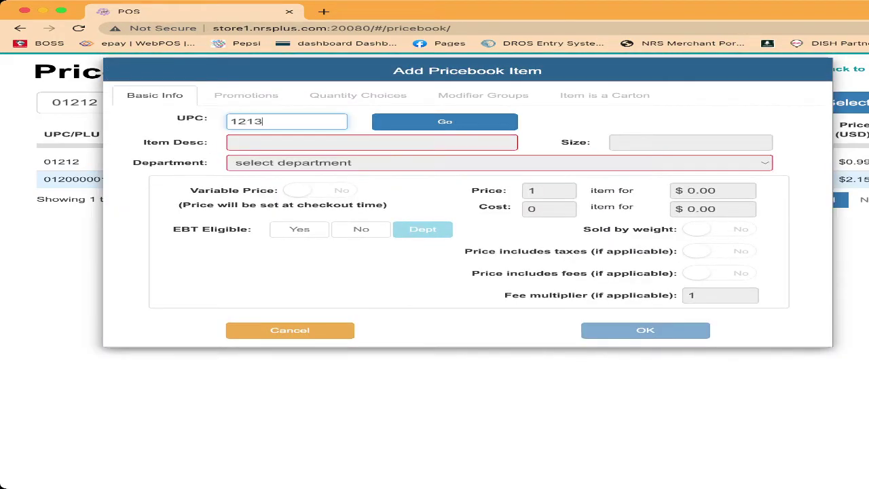
key(Tab)
key(Return)
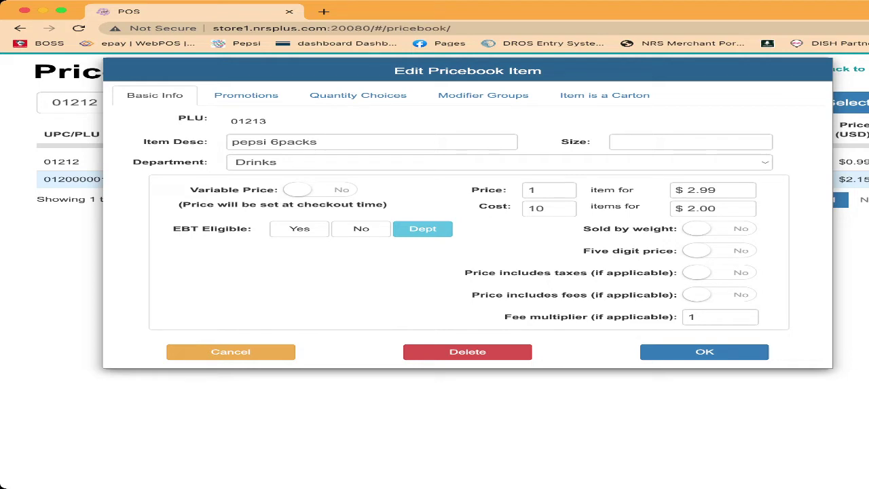
click(704, 351)
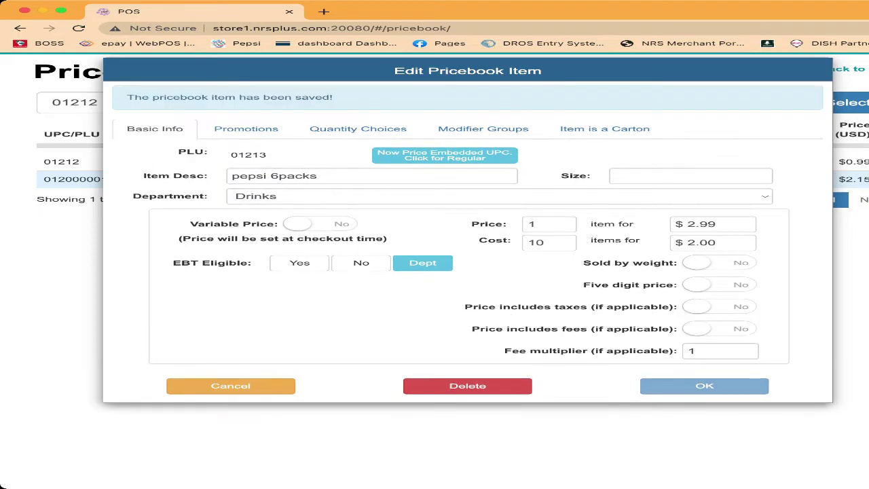
Step: Look up UPC 1214 through a new pricebook item entry and save the Pepsi 12-pack item
click(691, 103)
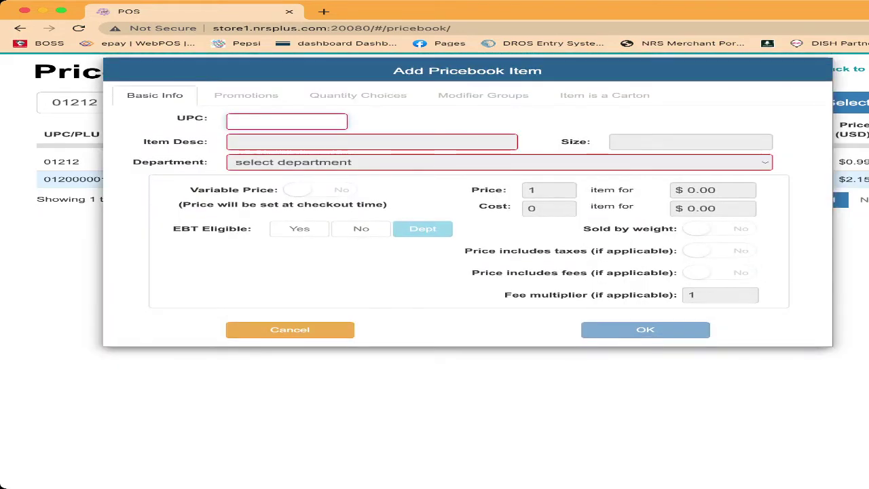
text(1213)
key(BackSpace)
text(4)
key(Return)
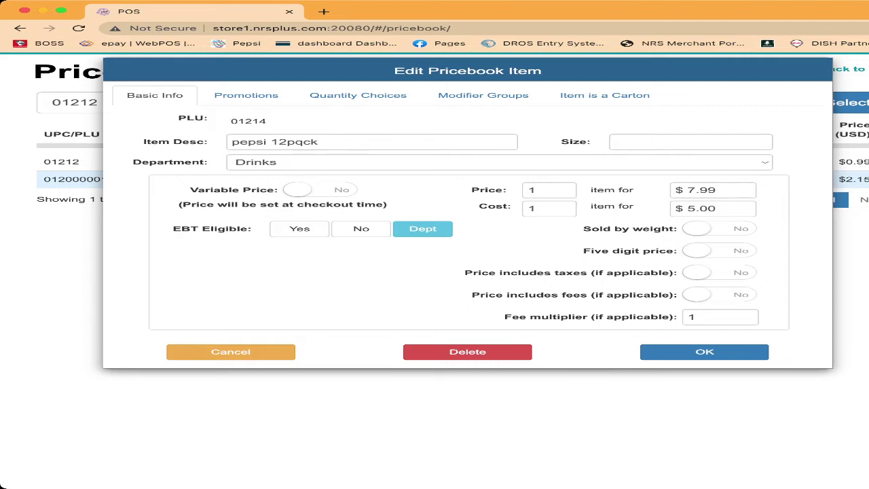
click(704, 352)
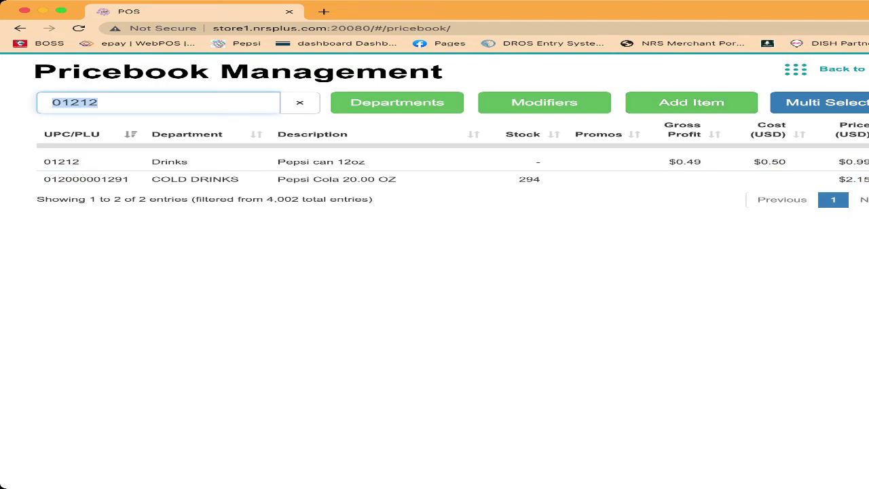
Step: Search the pricebook for 1234, open the Pepsi item with PLU 01234, and set its description to "PEPSI can" and size to "1 can"
text(1234)
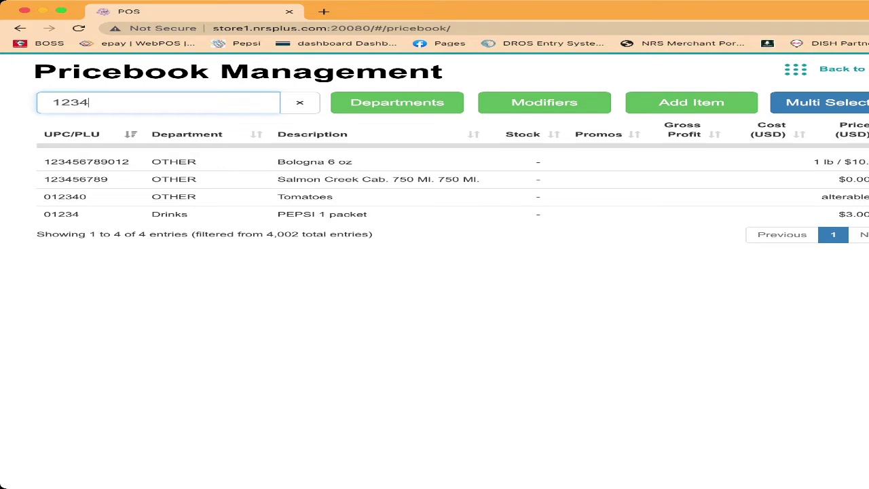
click(322, 214)
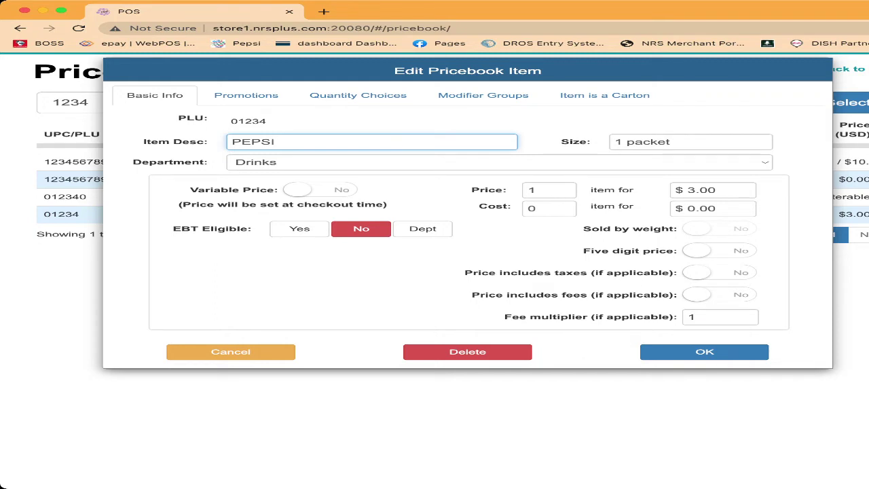
text(can)
double_click(648, 141)
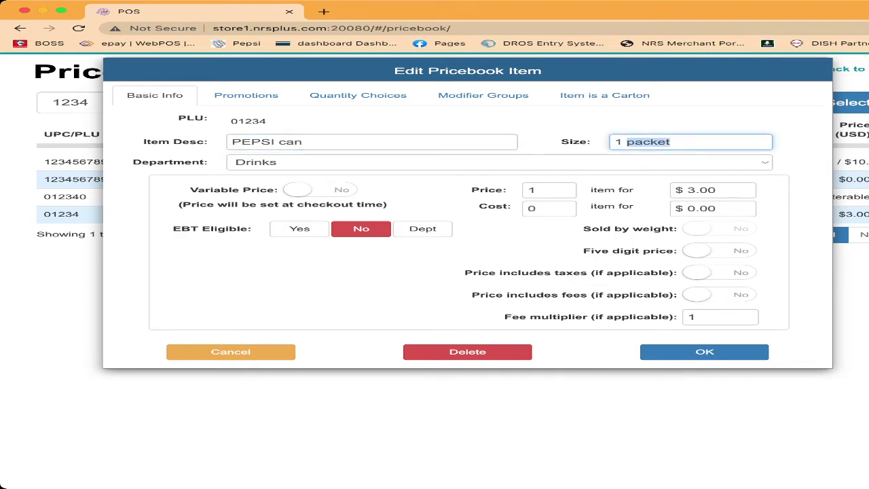
text(can)
Step: Set the price of the PEPSI can item to $1,000.00
drag(717, 189, 696, 189)
key(BackSpace)
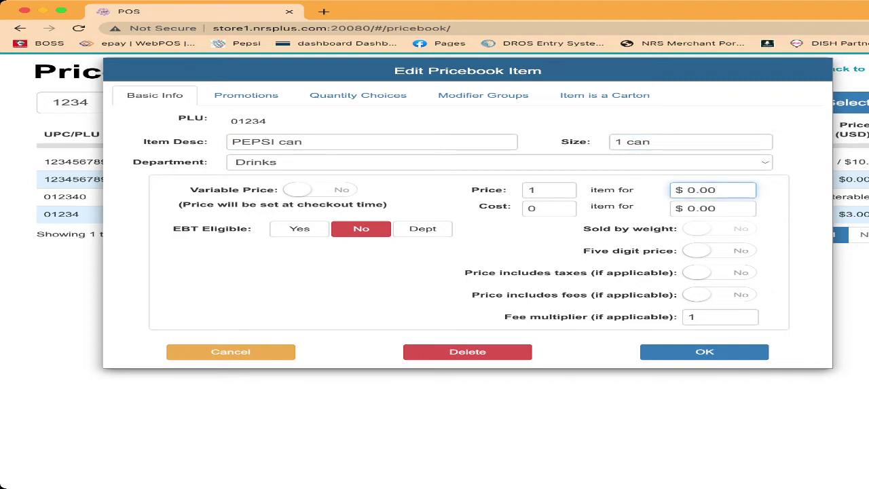
text(100000)
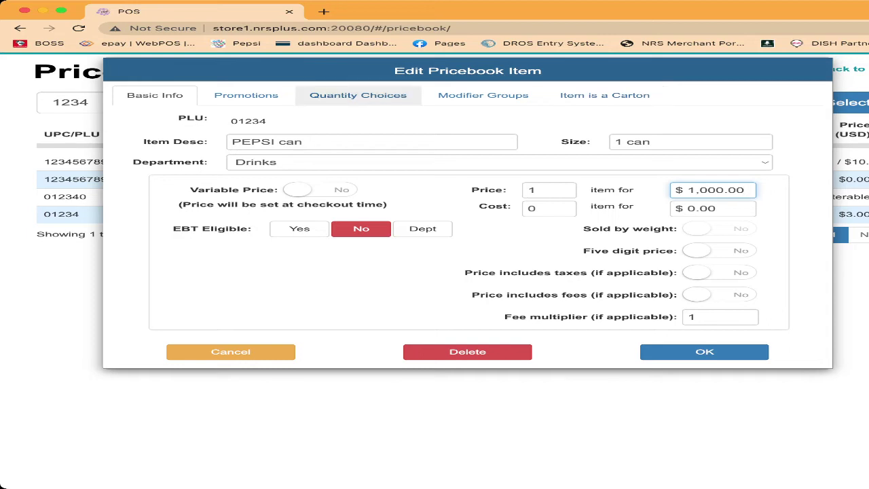
Step: Delete all existing quantity choices (single, 12packs and 6packs) from the PEPSI can item
click(358, 95)
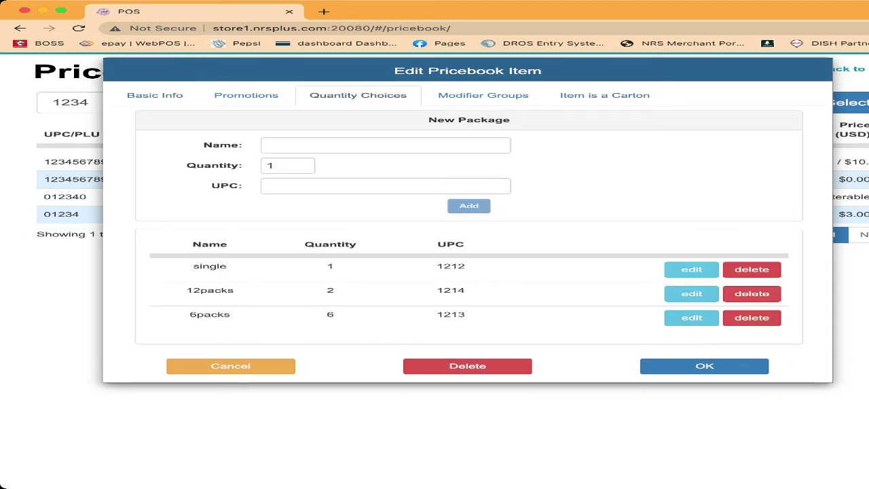
click(752, 269)
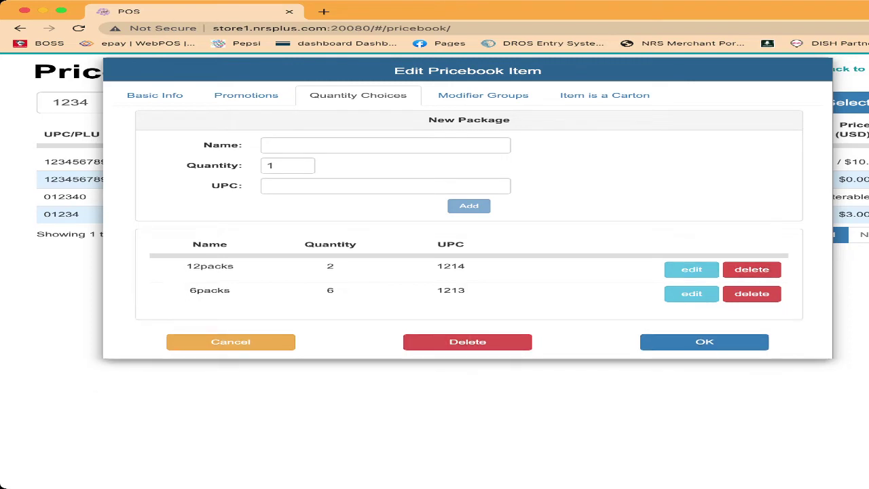
click(752, 269)
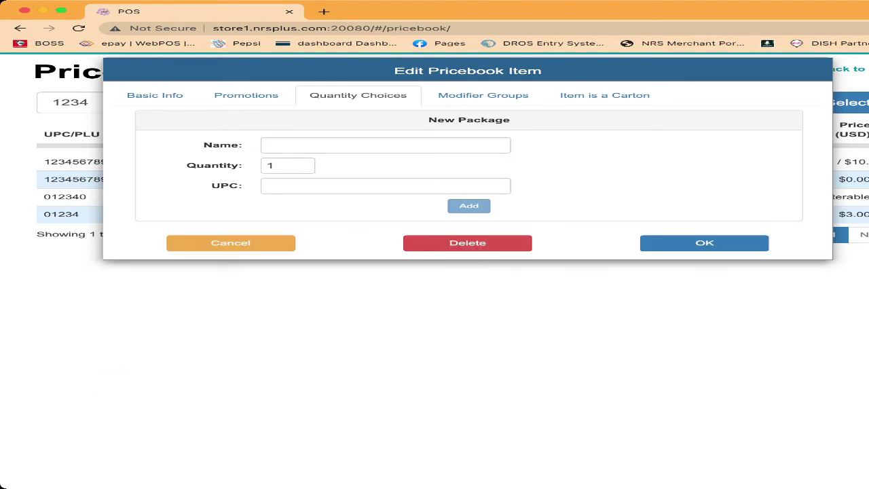
Step: Add a quantity choice named "Single can" with quantity 1 and UPC 1212
click(386, 145)
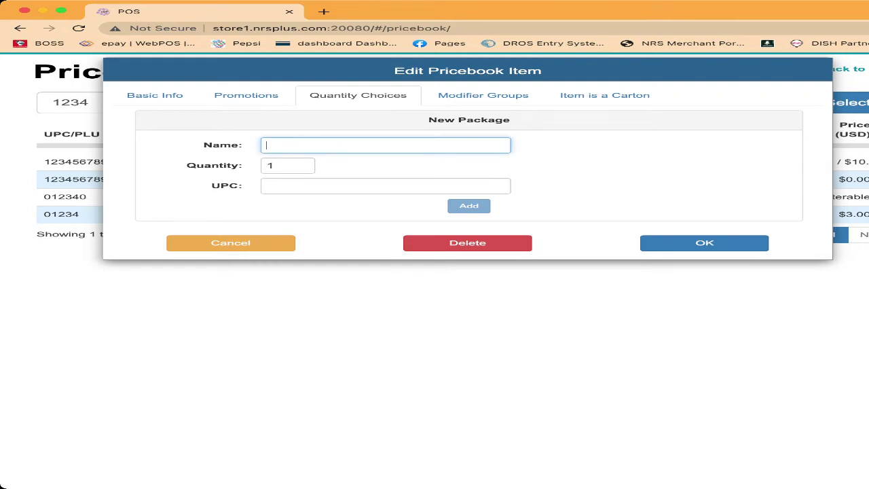
text(S)
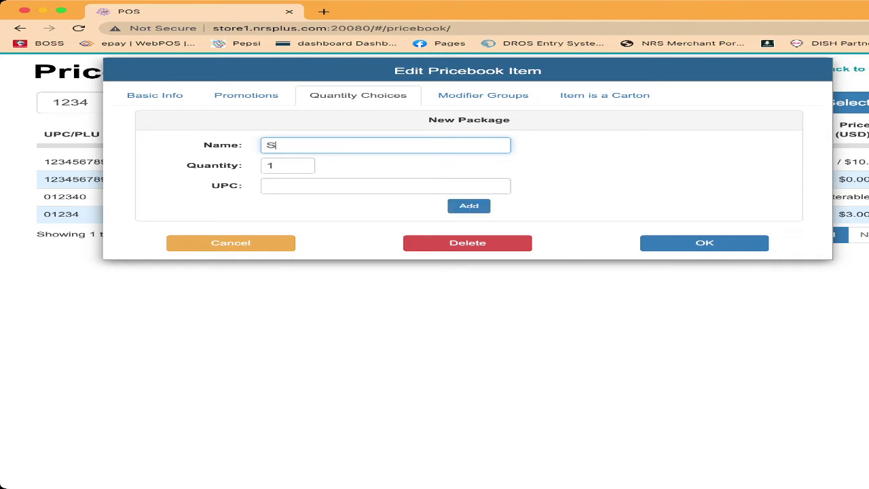
text(ingle can)
key(Tab)
key(Tab)
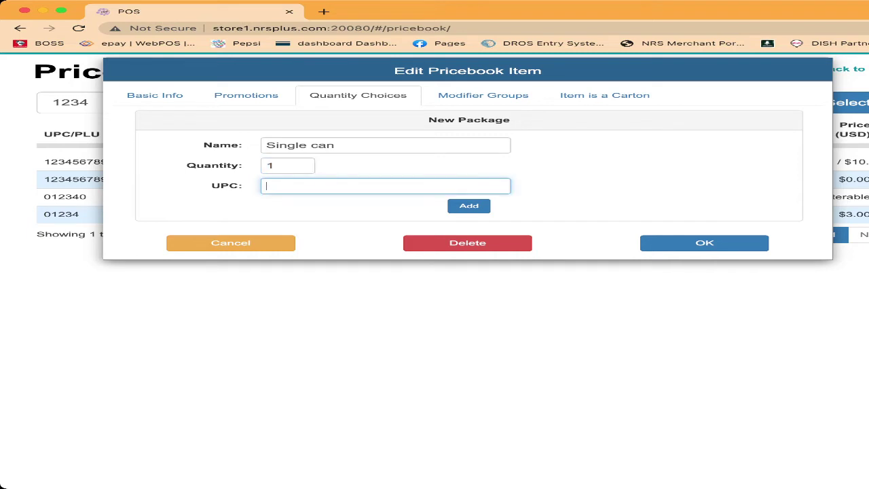
text(1212)
click(469, 206)
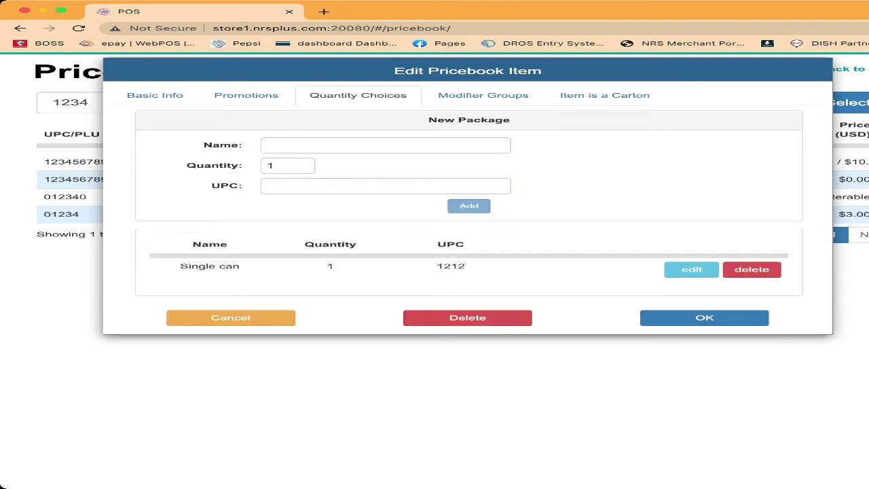
Step: Add a quantity choice named "6pack" with quantity 6 and UPC 1213
click(267, 145)
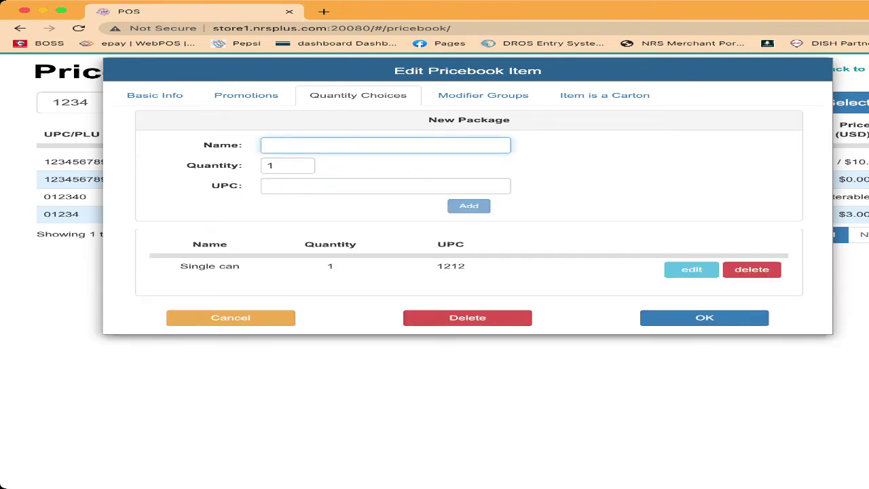
text(6pack)
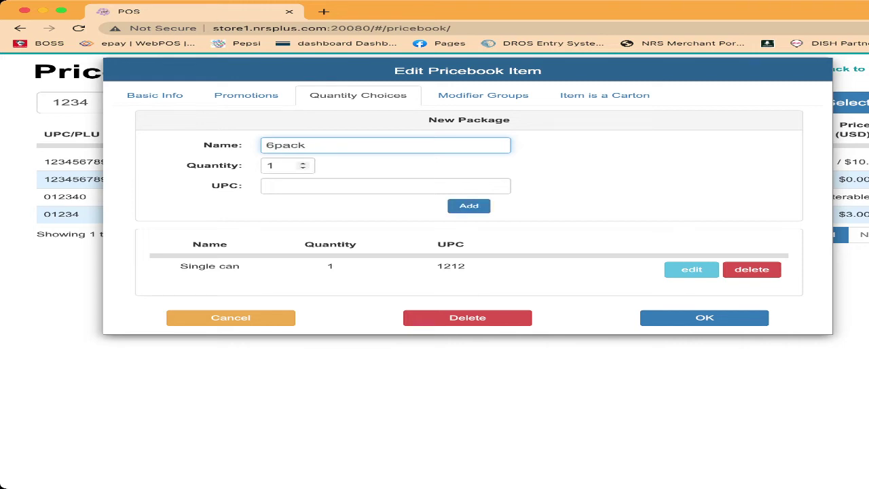
key(Tab)
text(6)
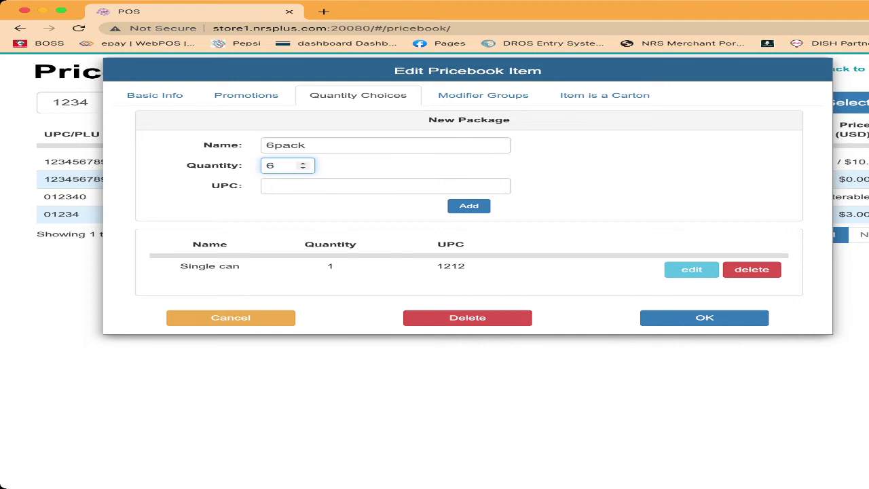
key(Tab)
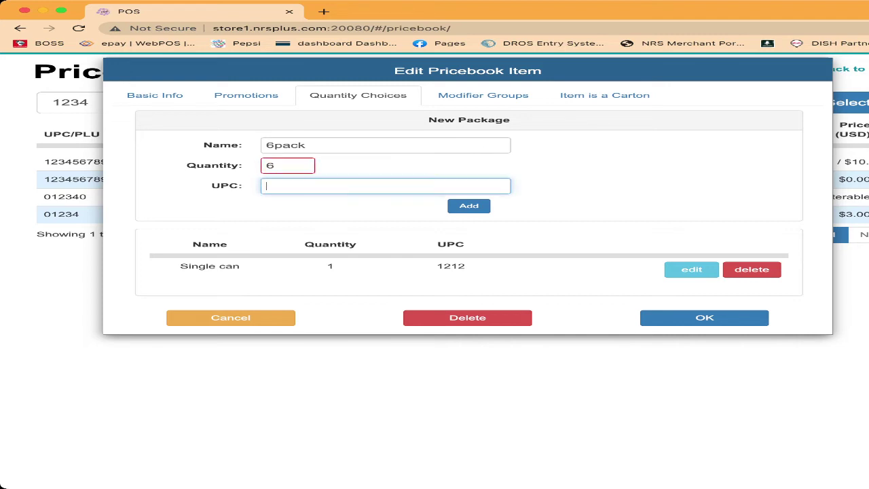
text(1213)
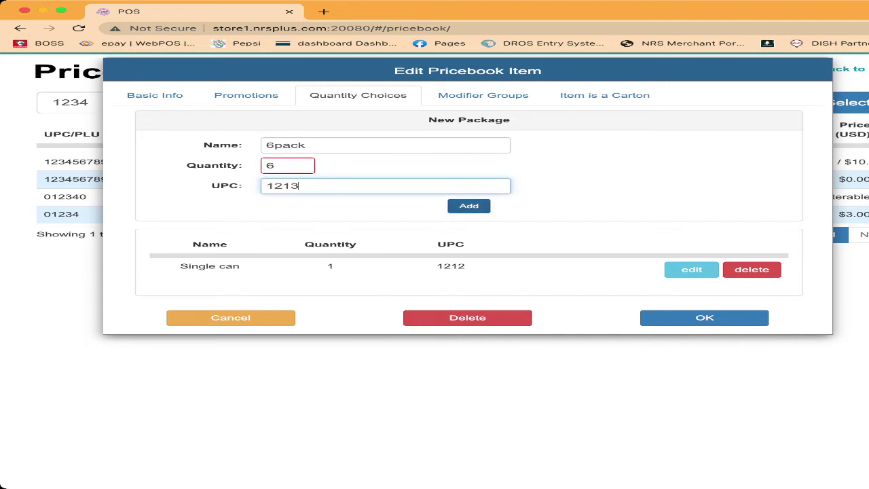
click(469, 206)
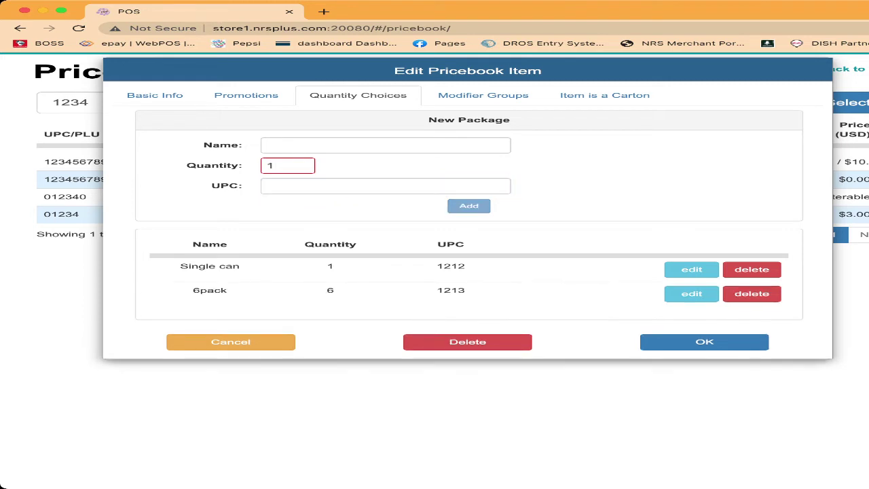
Step: Add a quantity choice named "12packs" with quantity 12 and UPC 1214, and save the pricebook item
click(267, 144)
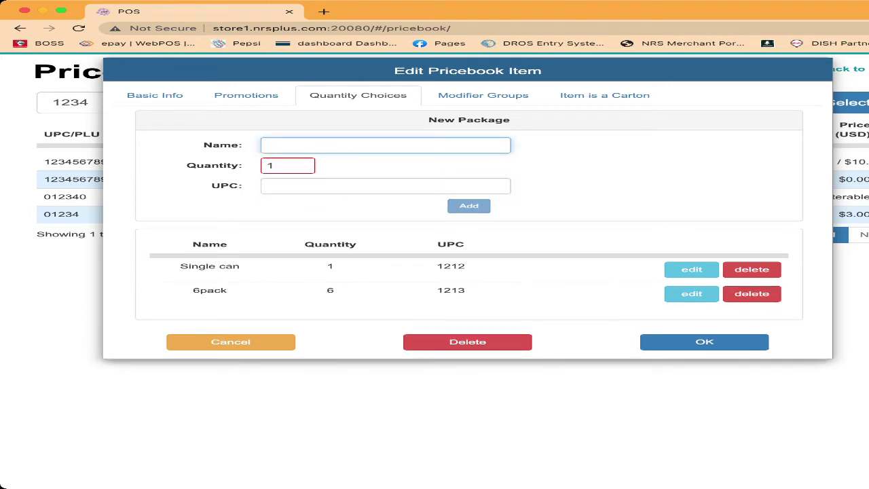
text(12pa)
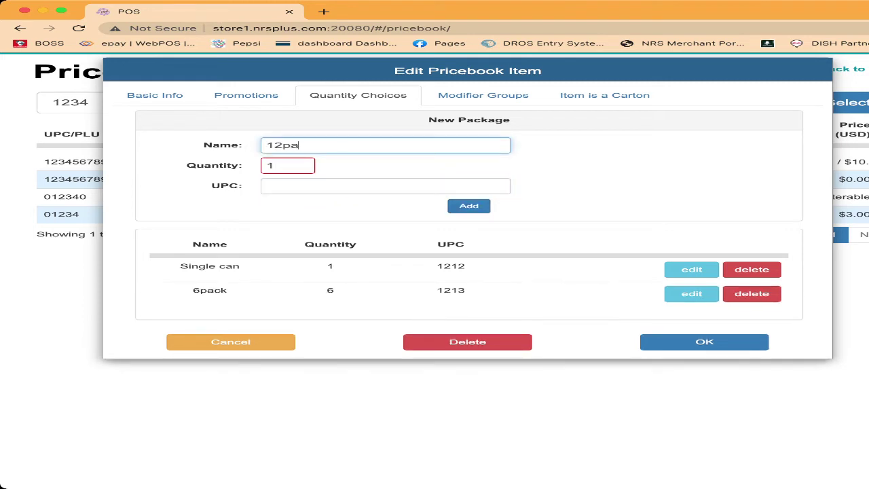
text(cks)
key(Tab)
text(12)
key(Tab)
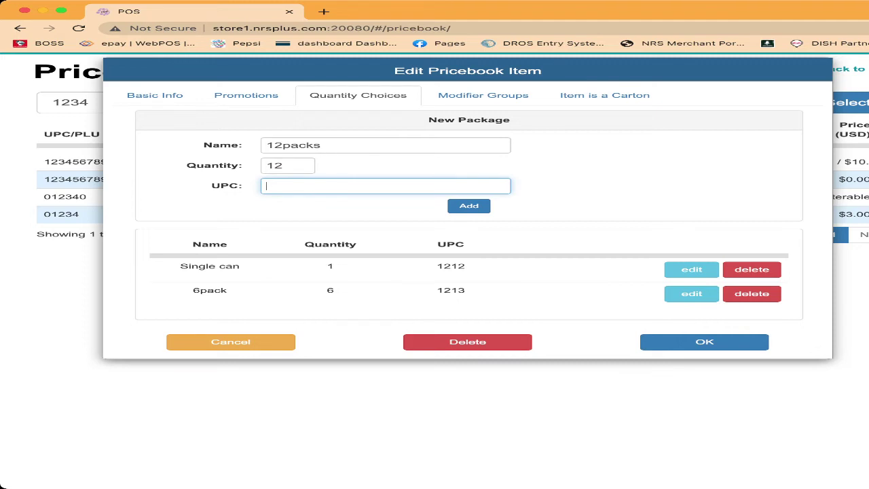
text(1214)
click(469, 206)
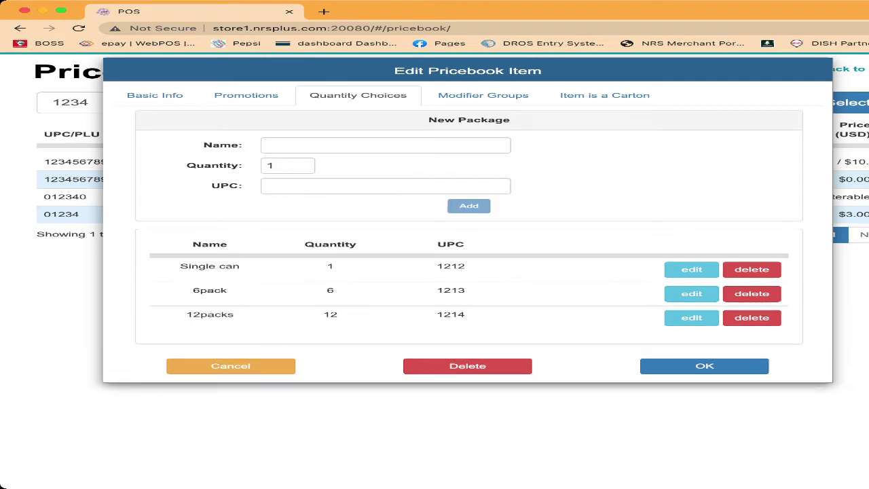
click(704, 366)
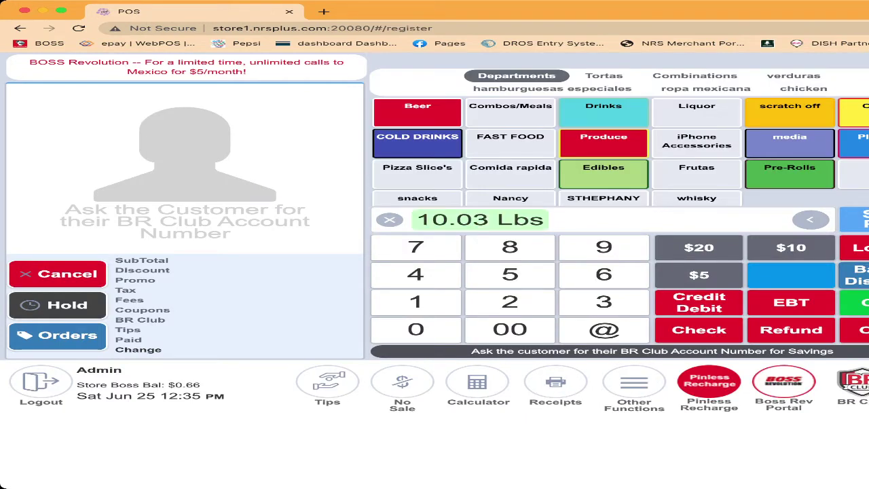
Step: Ring up the PEPSI can item with code 1234 and choose the 12packs size
text(1234)
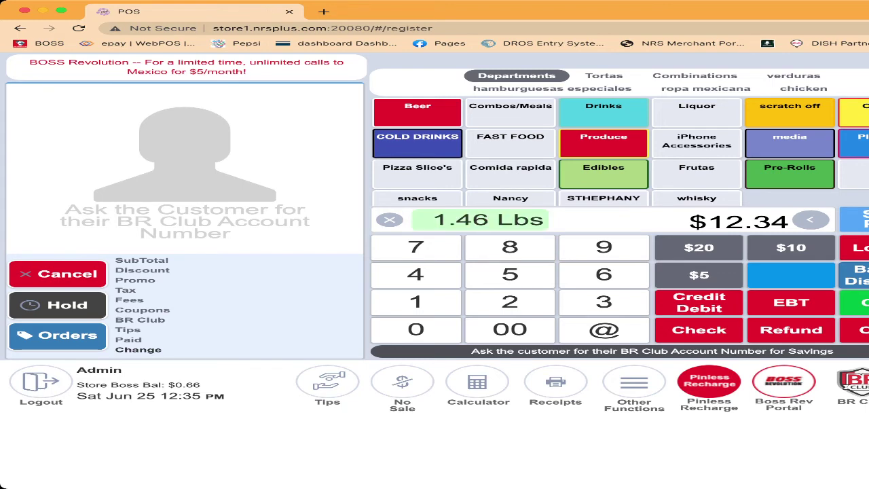
key(Return)
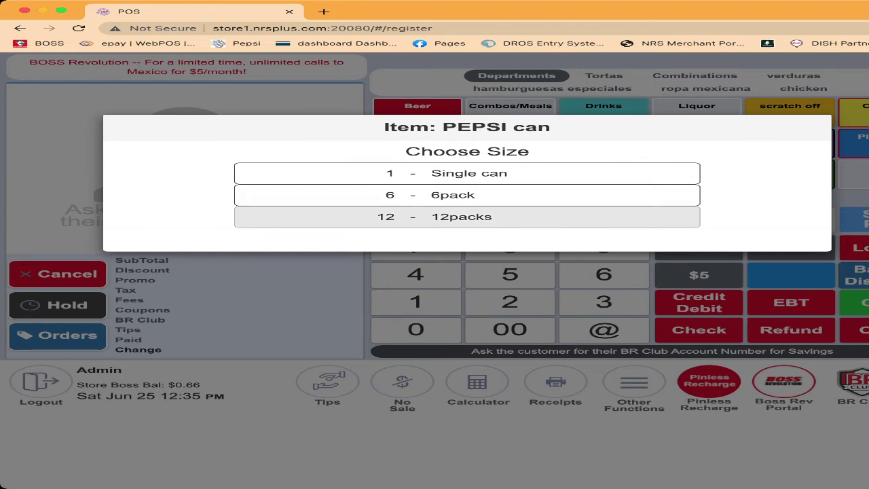
click(467, 217)
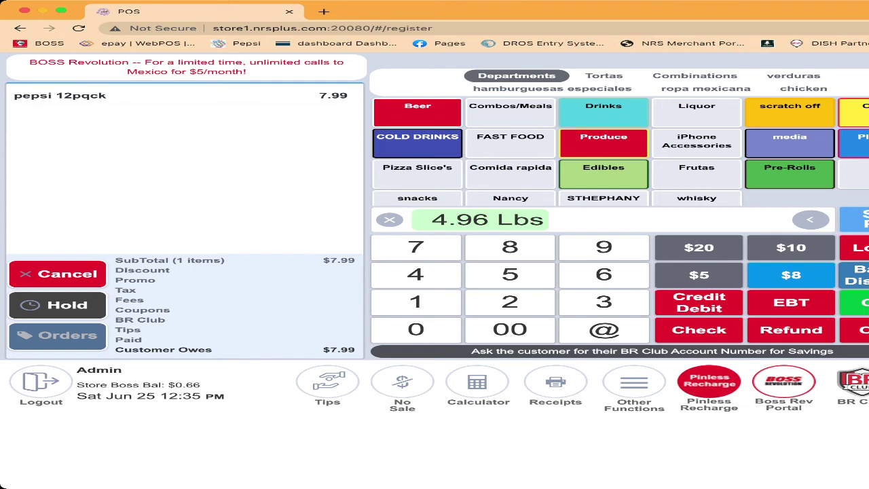
Step: Ring up item 1234 again as a Single can, and complete the sale with exact cash payment without printing a receipt
text(1234)
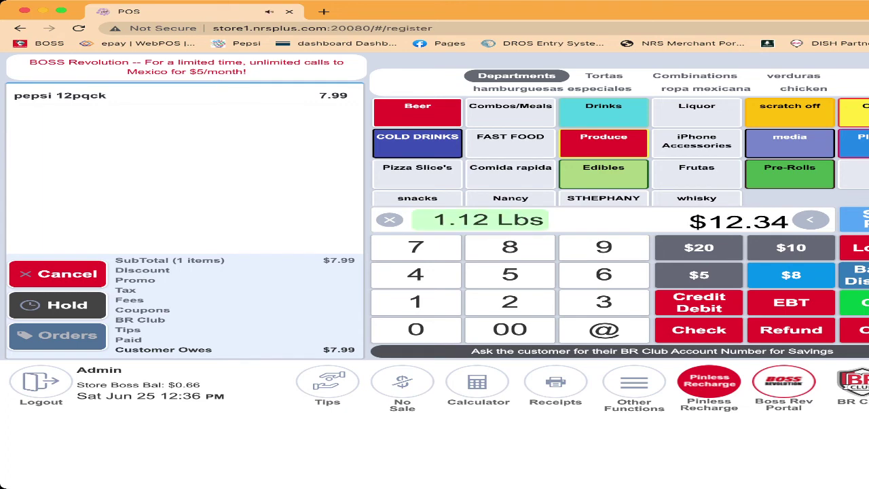
key(Return)
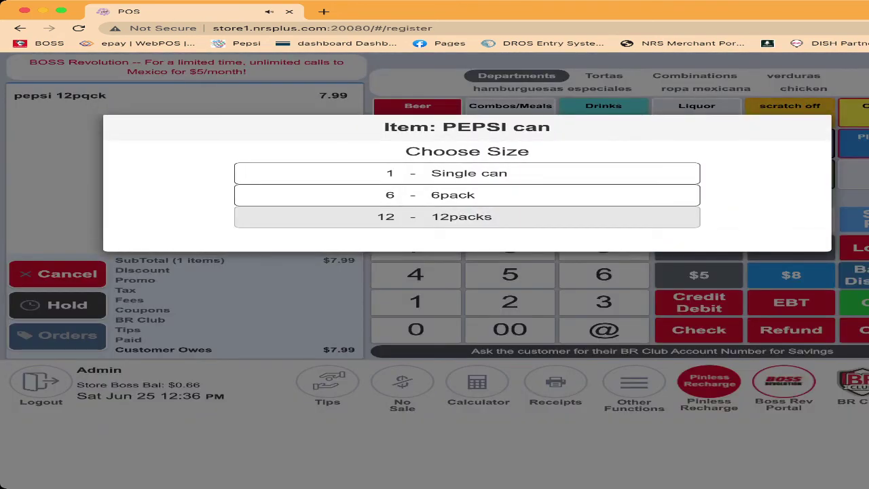
key(Up)
key(Up)
key(Return)
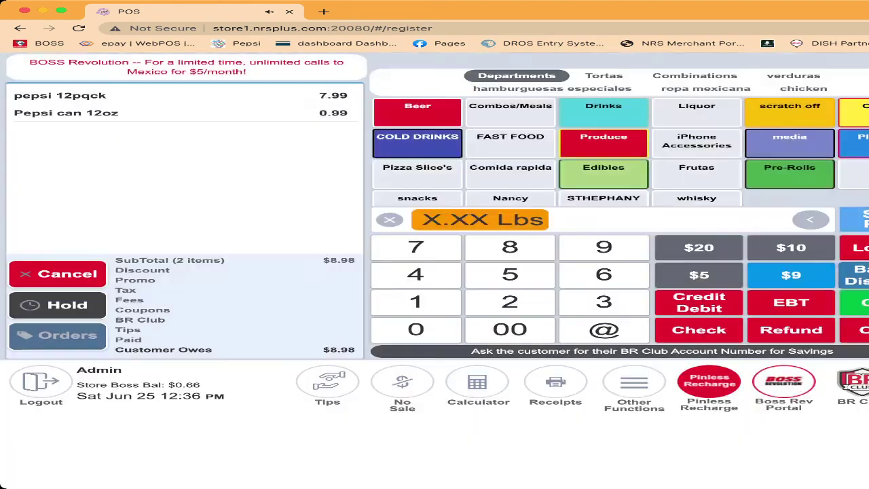
click(855, 302)
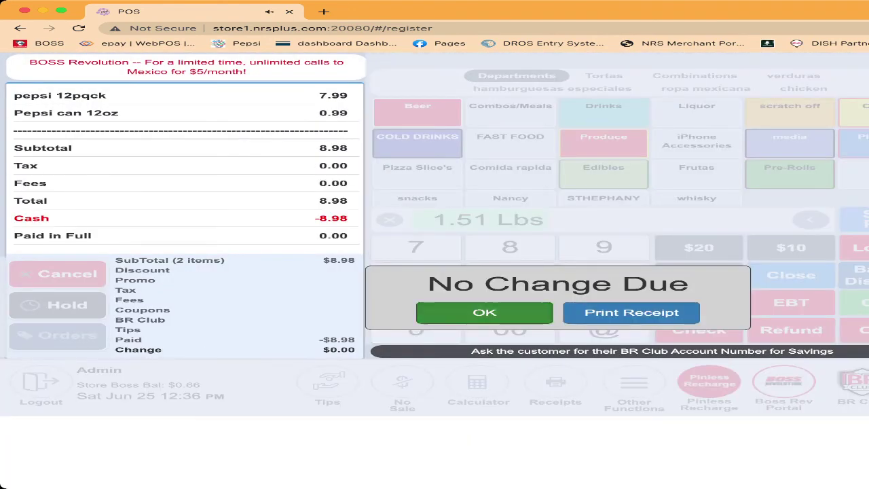
key(Return)
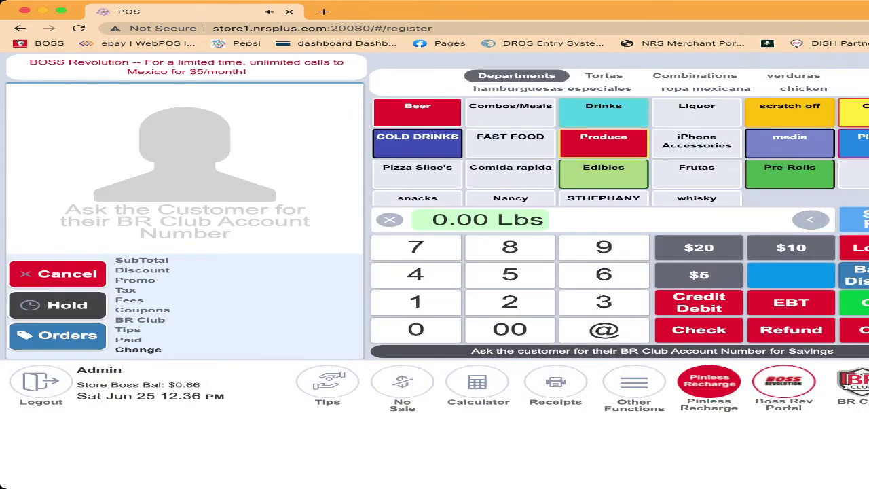